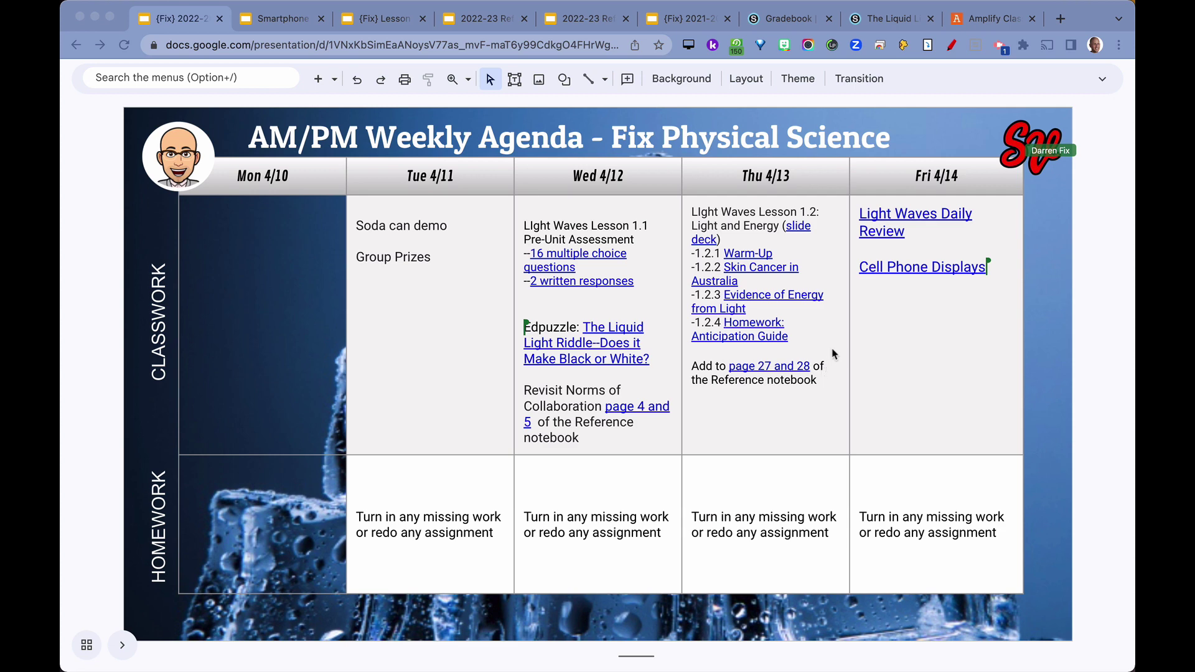
Open the 'Cell Phone Displays' lesson from the Fri 4/14 agenda cell
left_click(903, 269)
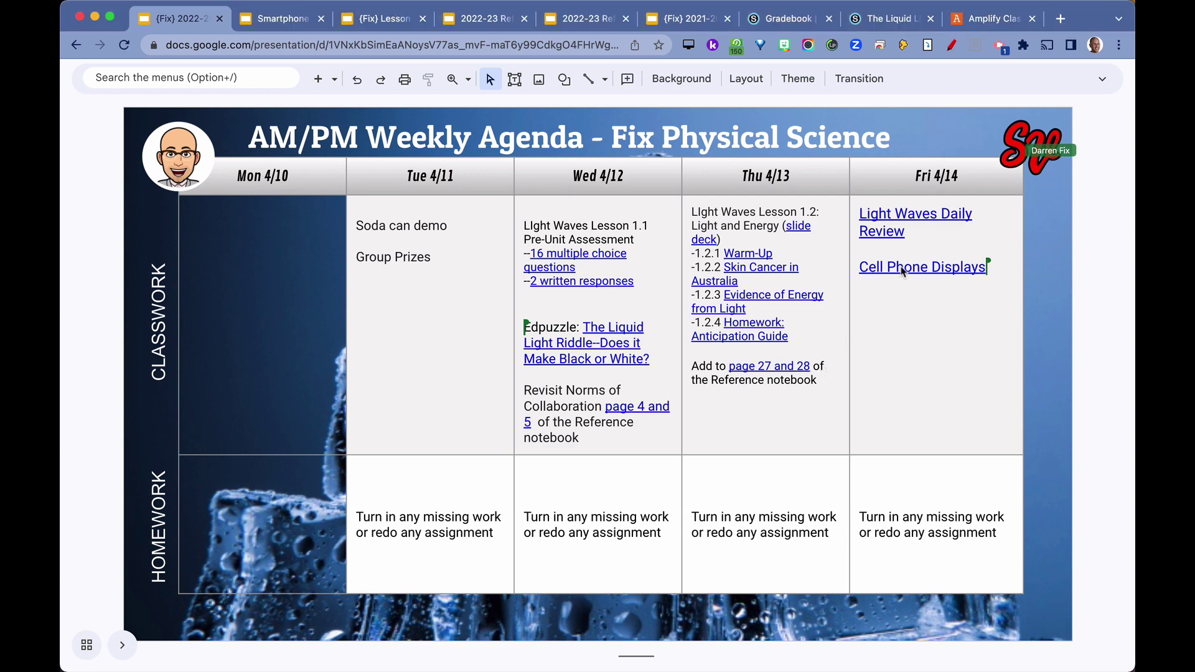
Dismiss the annotation toolbar and follow the bit.ly/30aaUYs link in step 2
left_click(910, 83)
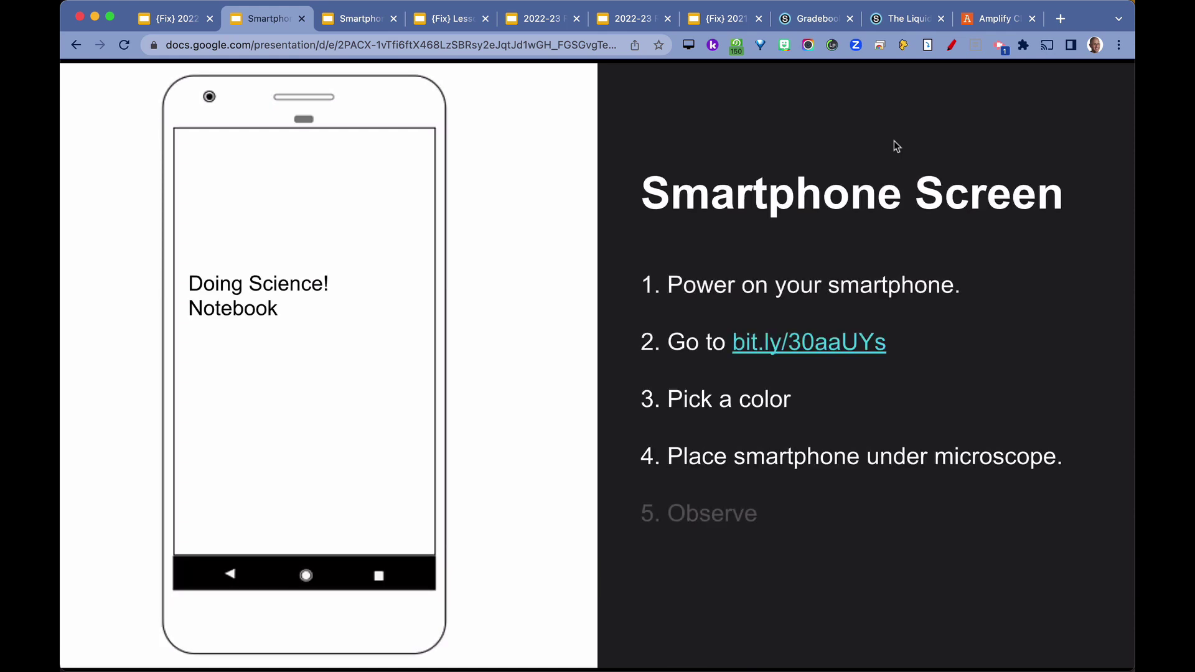
left_click(823, 342)
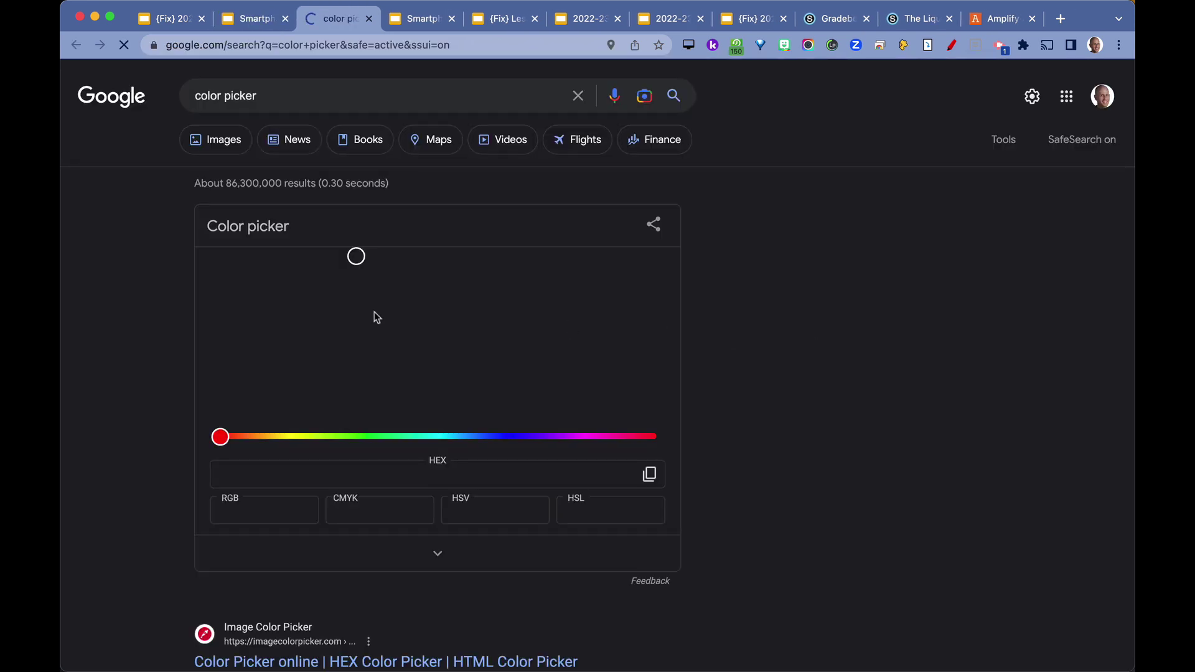
Slide the color picker hue from blue to bright green #42f545
left_click_drag(382, 438, 367, 437)
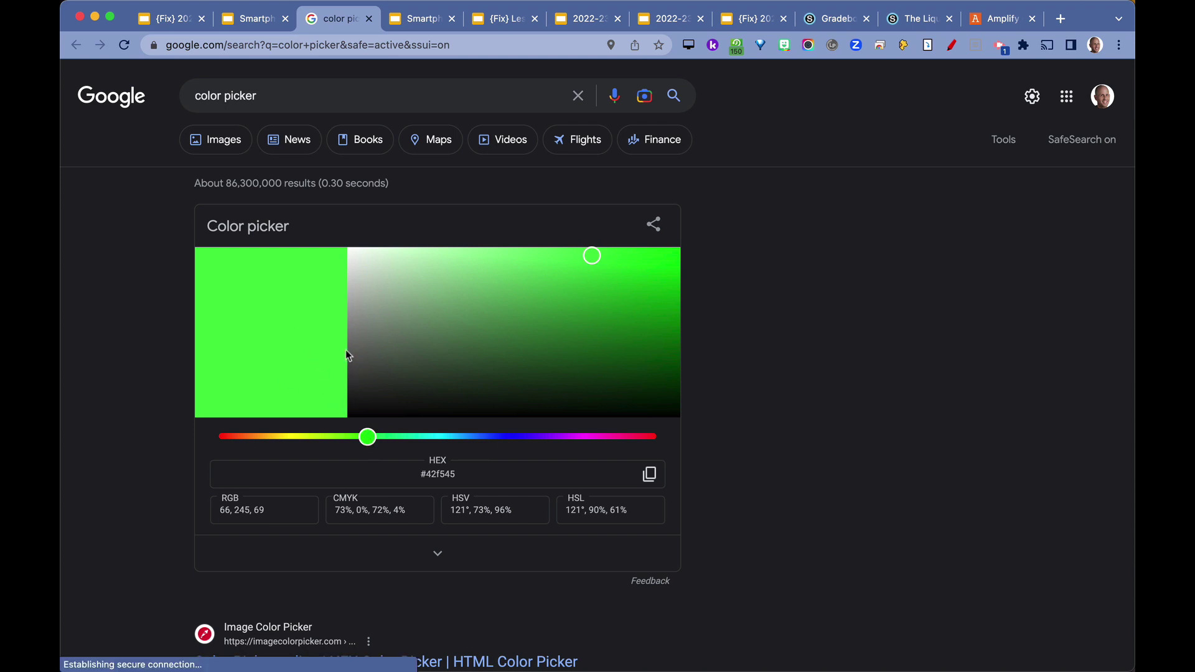
Return to the Smartphone Screen slides and advance to slide 7 with the OLED video
left_click(254, 18)
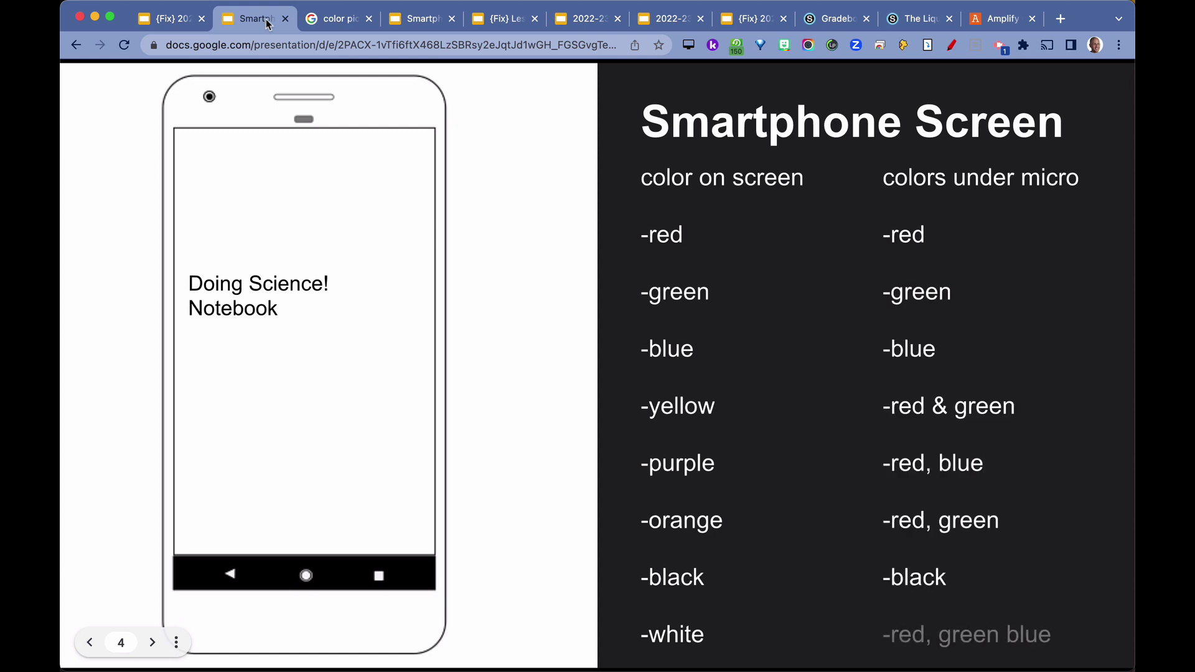
key("Right")
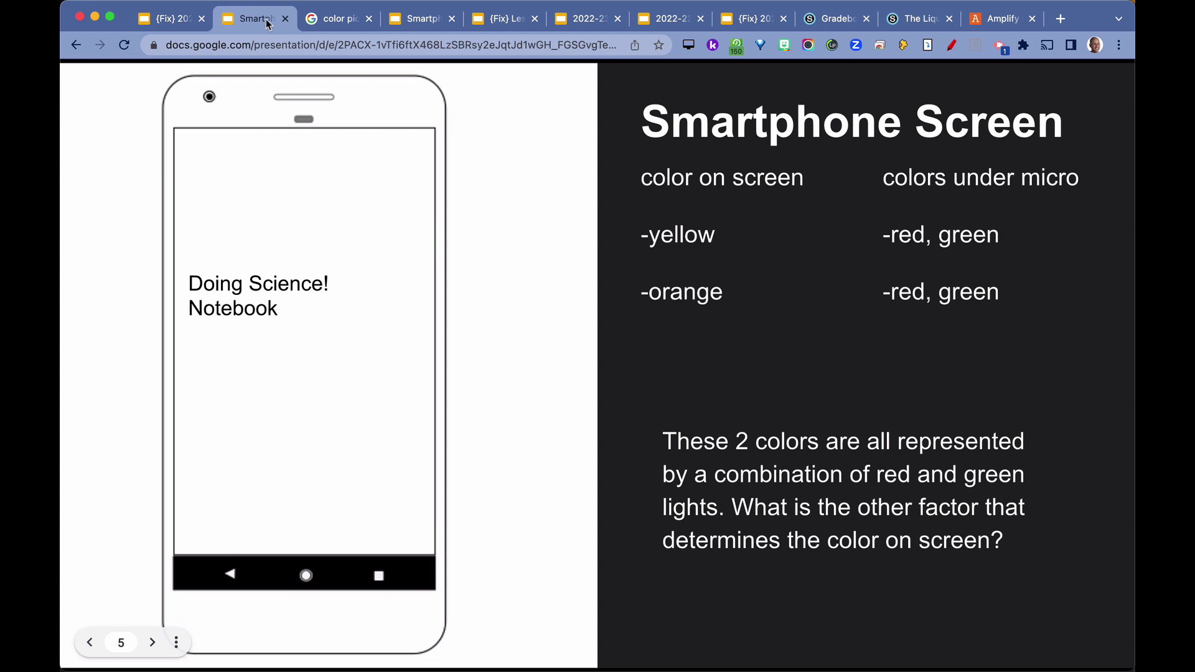
key("Right")
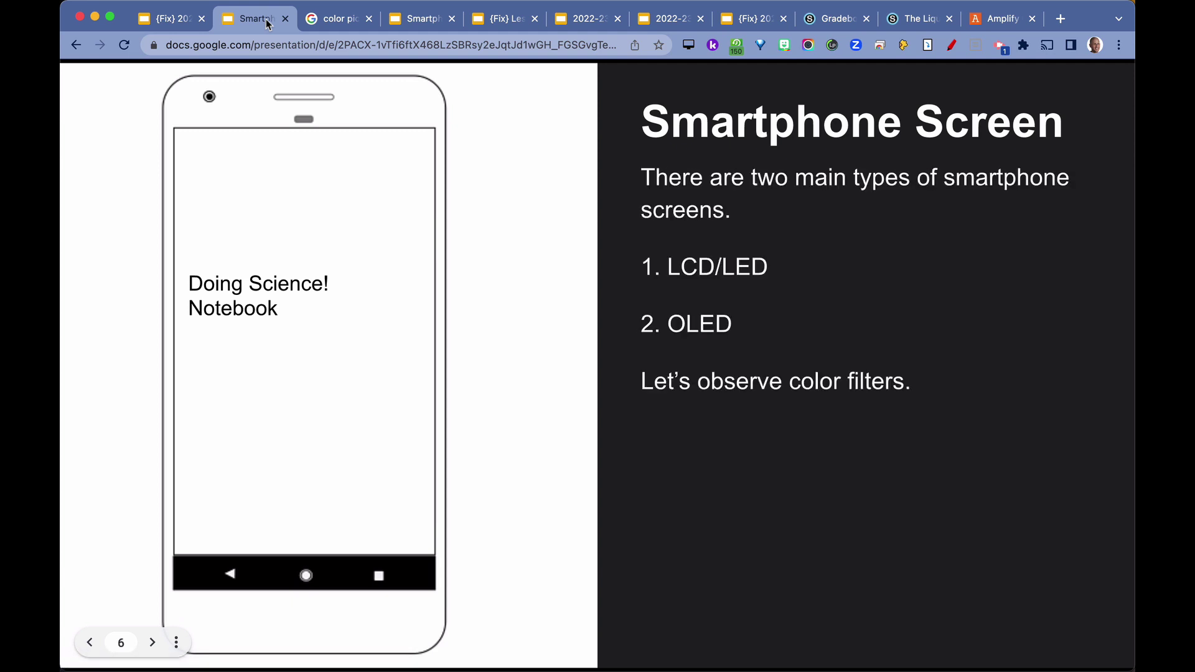
key("Right")
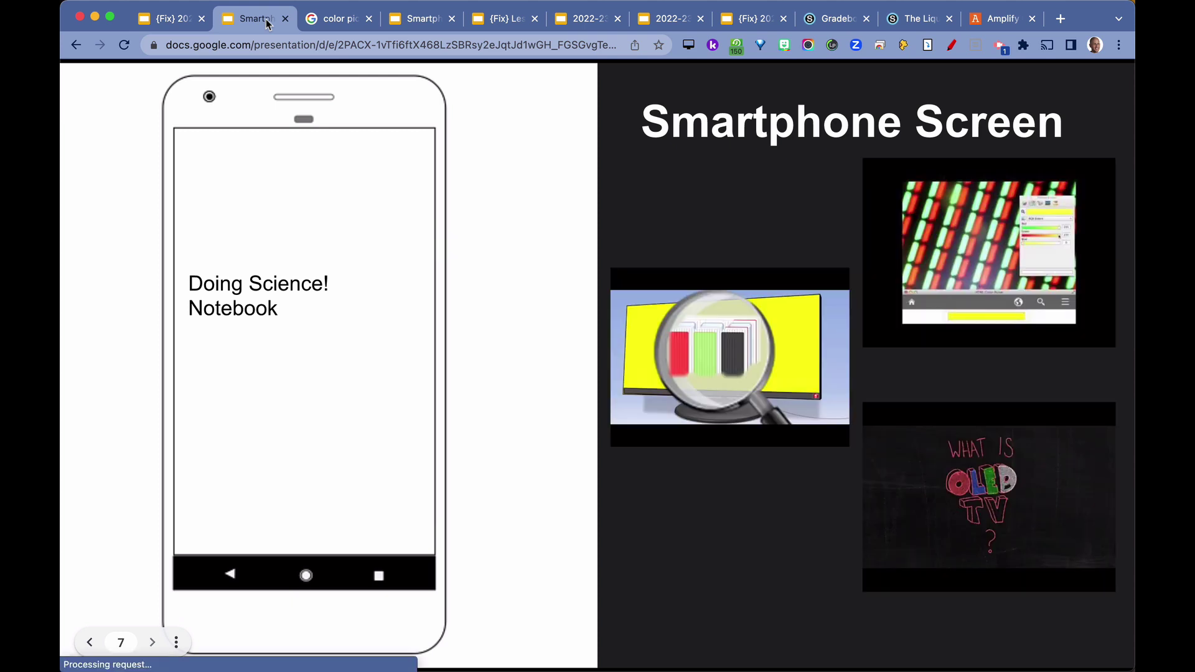